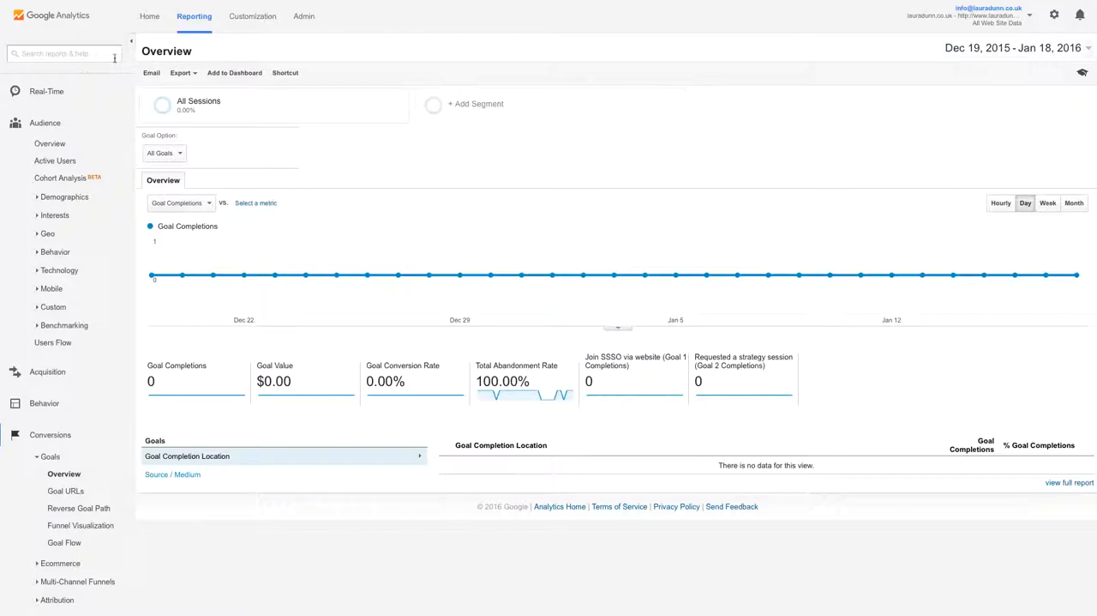
- Open the goals administration for the All Web Site Data view
{"action": "left_click", "coordinate": [314, 17]}
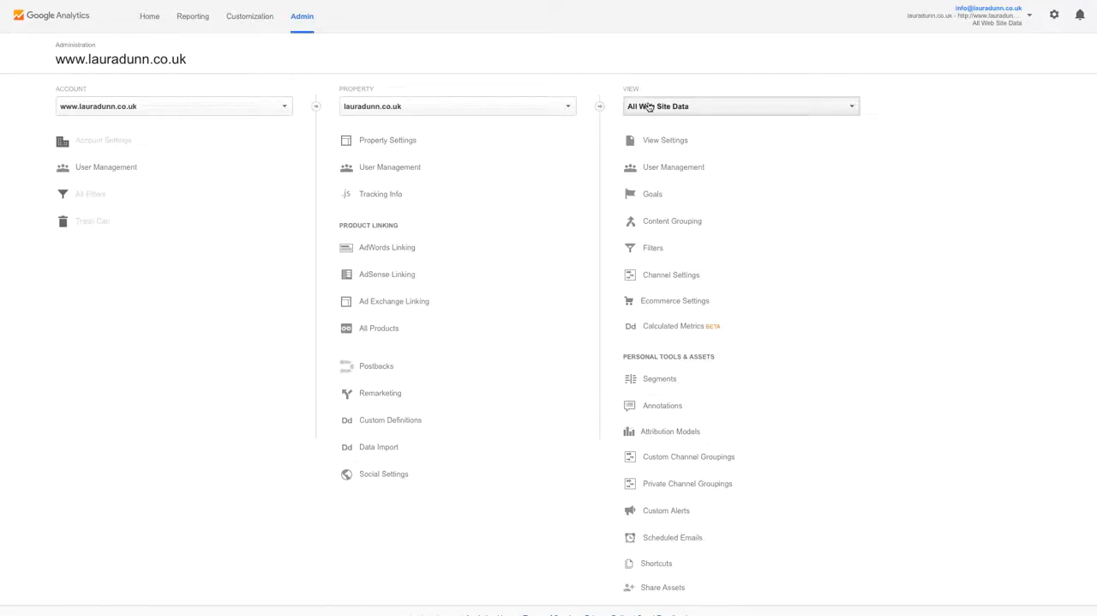
{"action": "left_click", "coordinate": [711, 111]}
{"action": "left_click", "coordinate": [687, 112]}
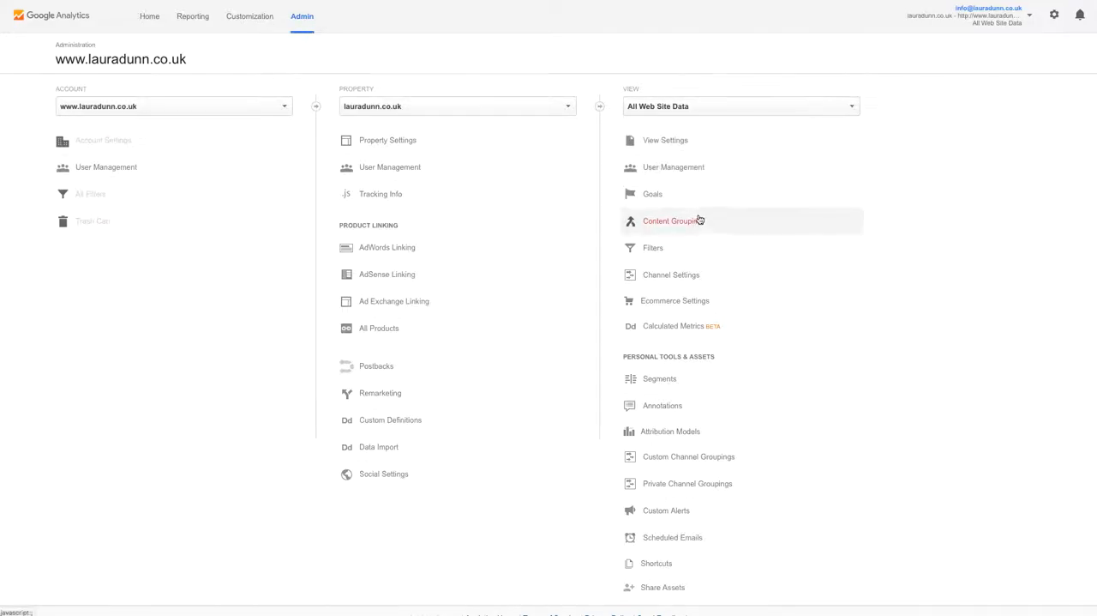
{"action": "left_click", "coordinate": [647, 195]}
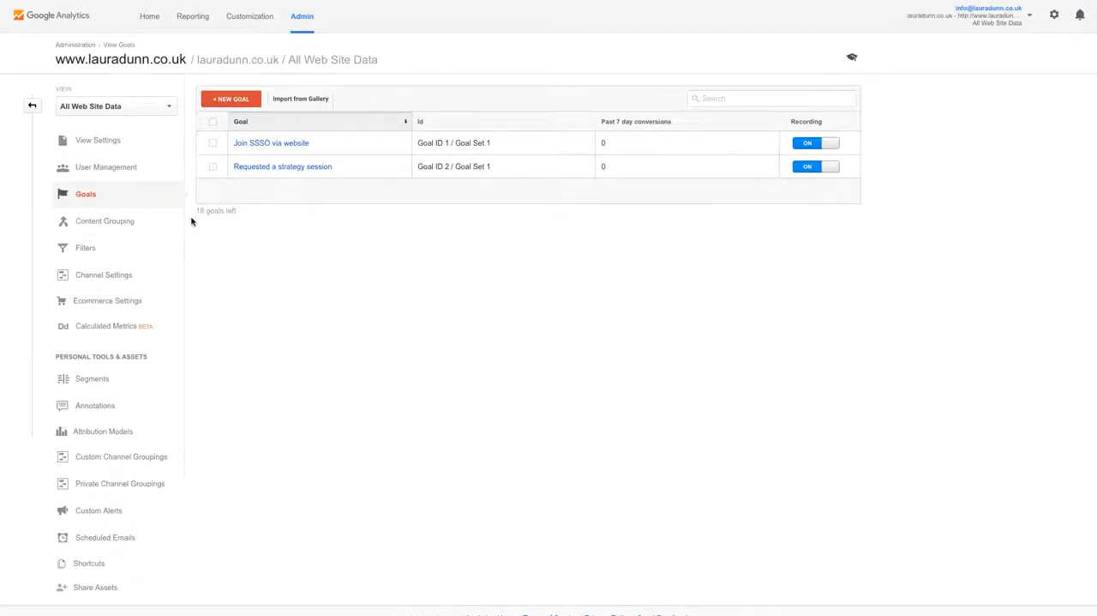
- Start a new goal using the Custom setup instead of a template
{"action": "left_click", "coordinate": [235, 100]}
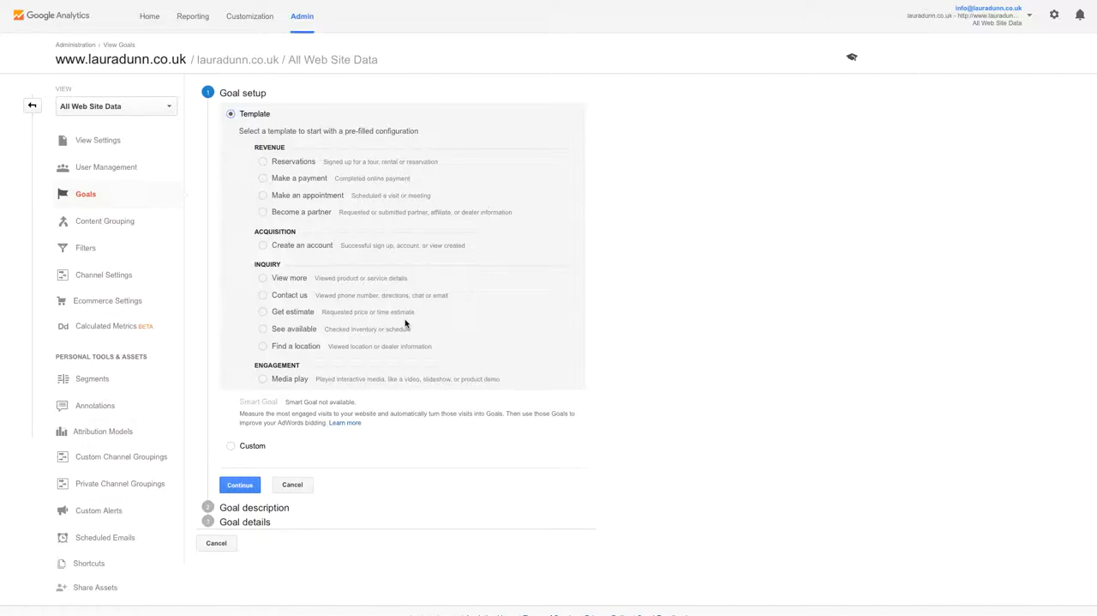
{"action": "left_click", "coordinate": [231, 447]}
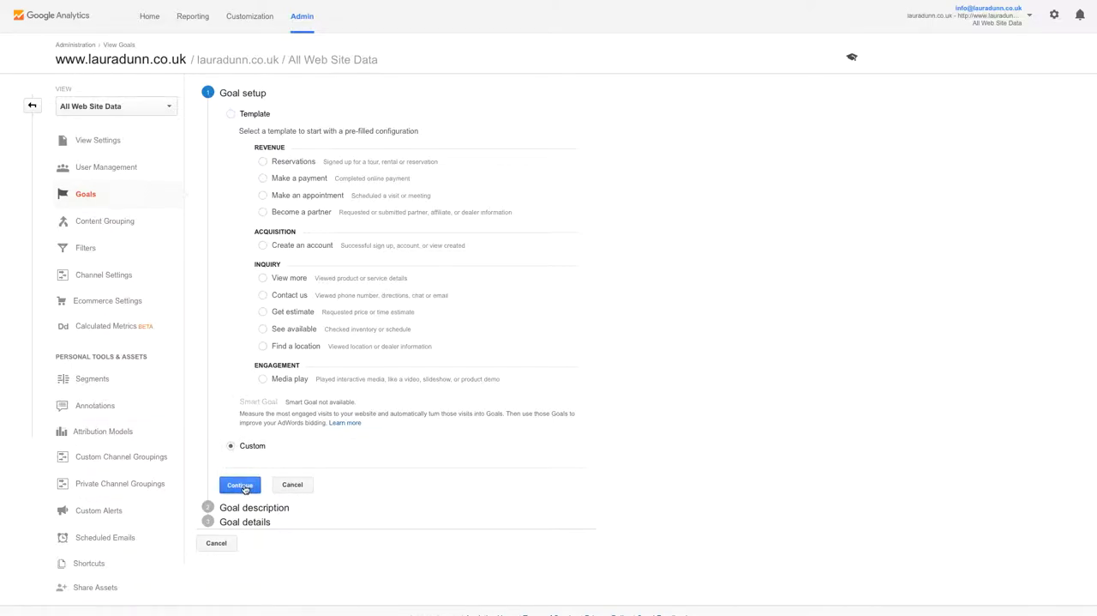
{"action": "left_click", "coordinate": [243, 486]}
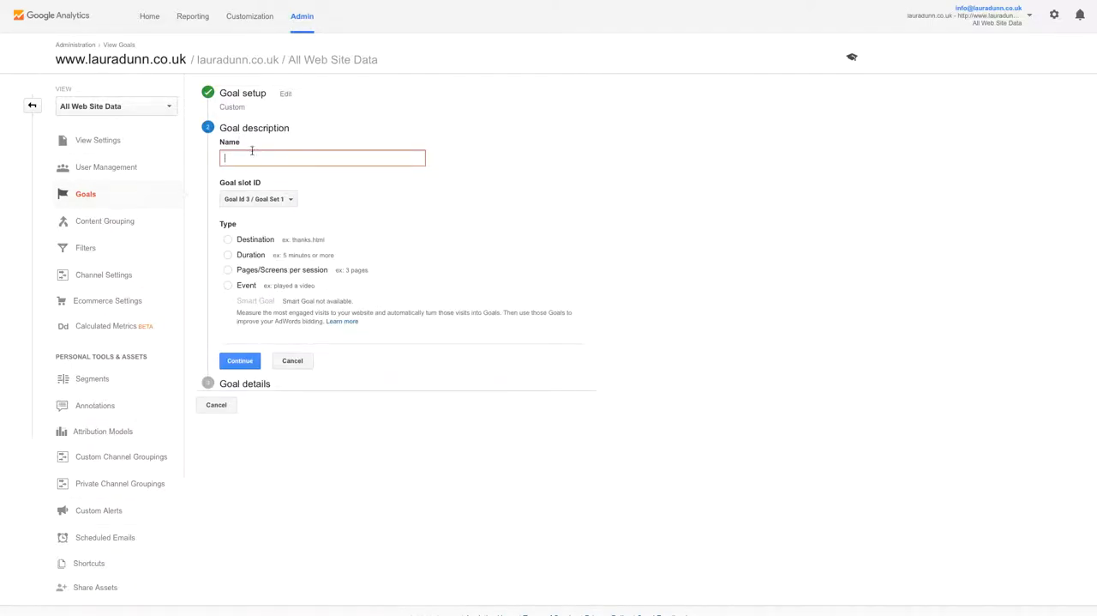
- Name the goal "Contact form", keep slot Goal Id 3 / Goal Set 1, and choose the Destination type
{"action": "type", "text": "Contact form"}
{"action": "left_click", "coordinate": [280, 202]}
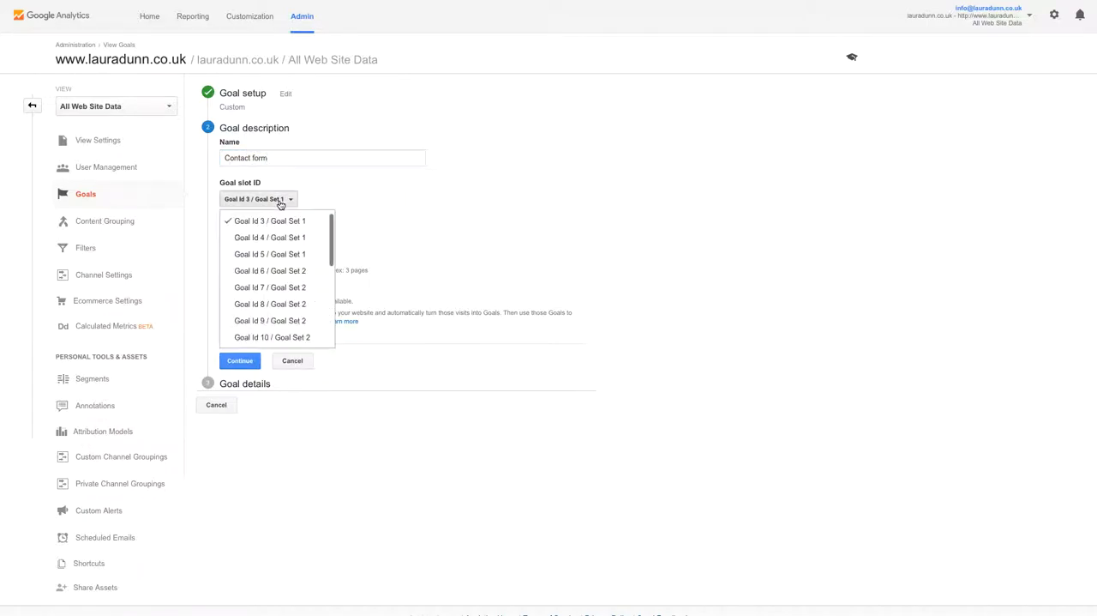
{"action": "left_click", "coordinate": [281, 203]}
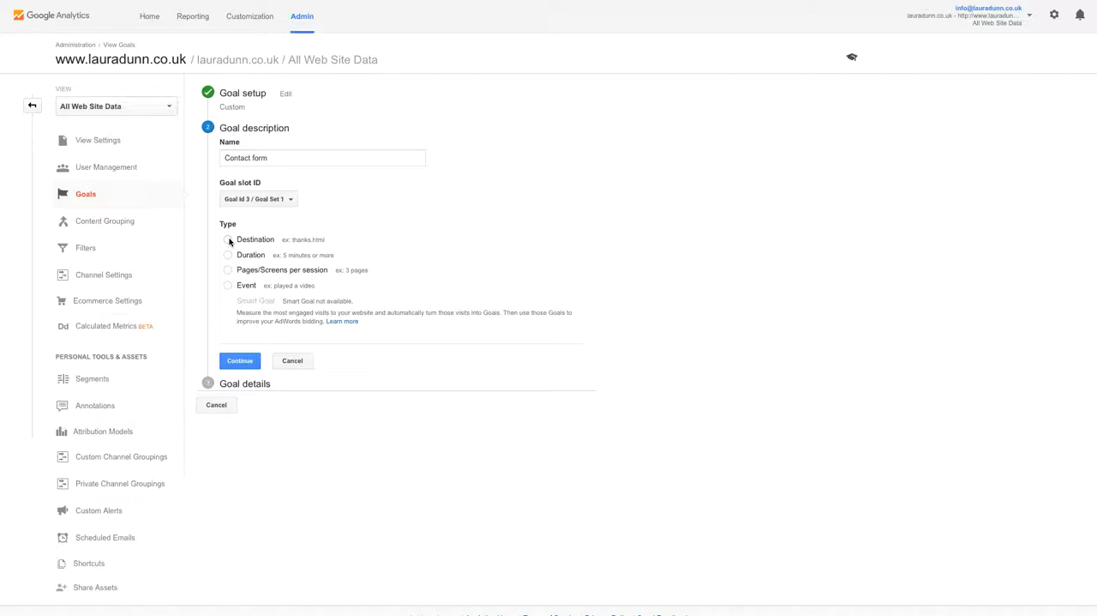
{"action": "left_click", "coordinate": [228, 240]}
{"action": "left_click", "coordinate": [239, 361]}
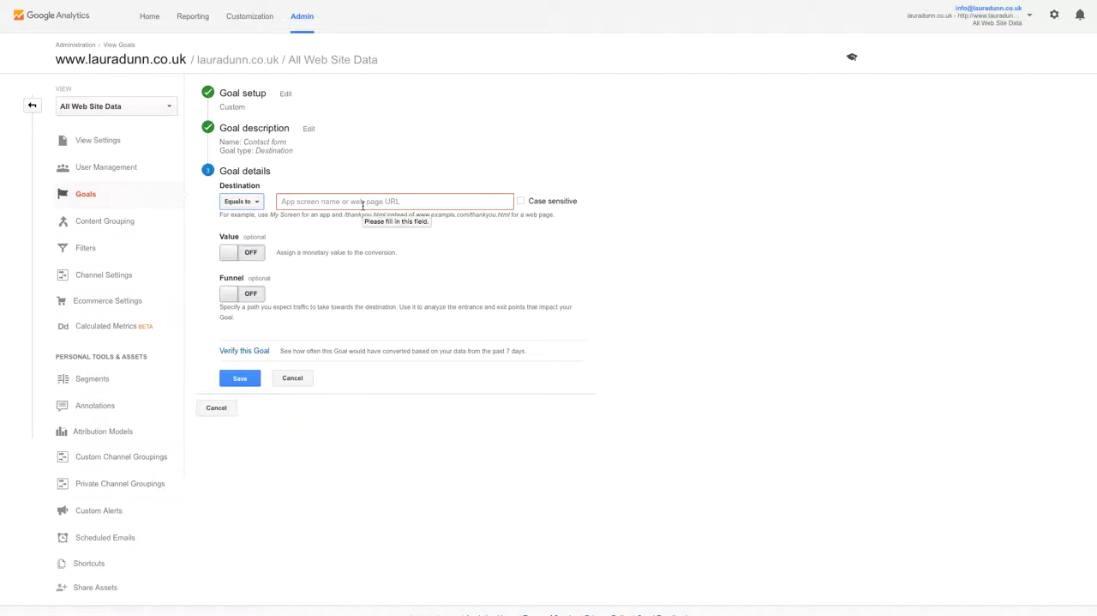
- Set the goal's destination, matched with Equals to, to the full web address of the site's thank-you-for-contacting-me page
{"action": "left_click", "coordinate": [253, 203]}
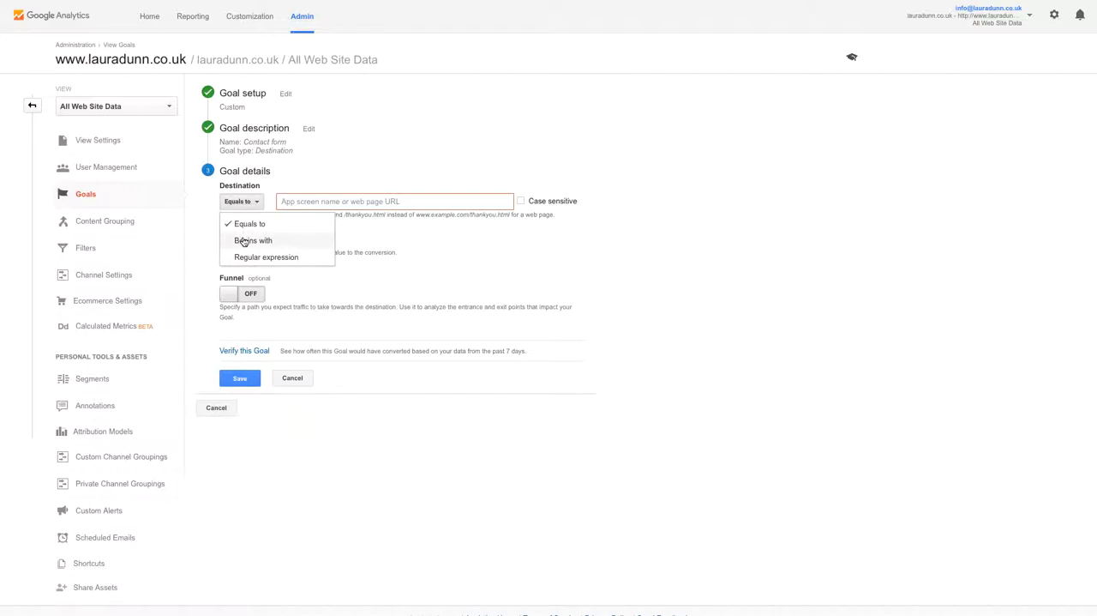
{"action": "left_click", "coordinate": [355, 180]}
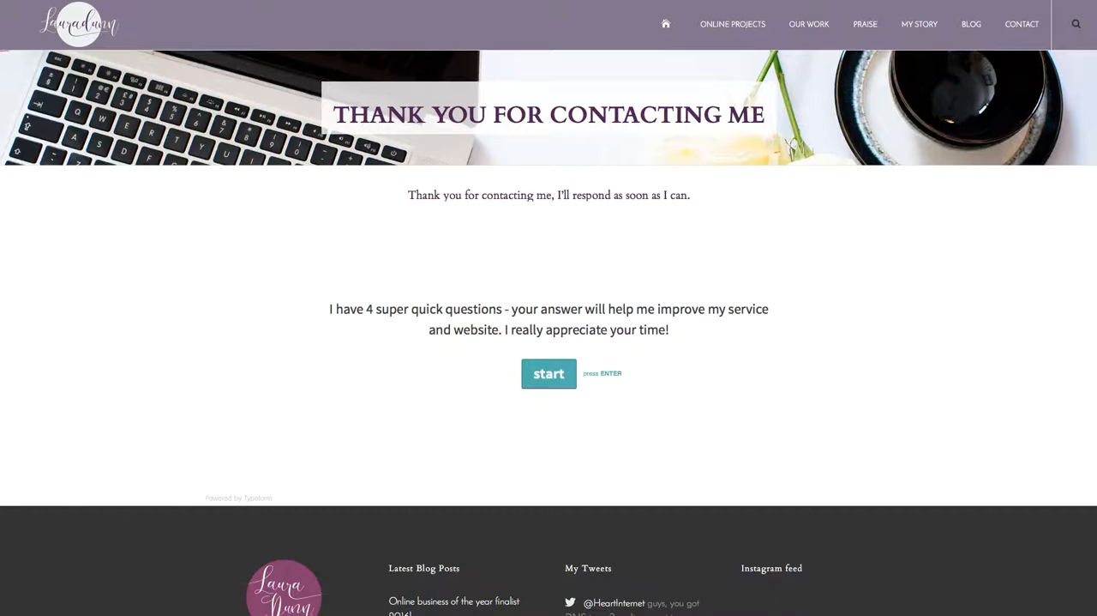
{"action": "left_click_drag", "start_coordinate": [326, 307], "coordinate": [684, 334]}
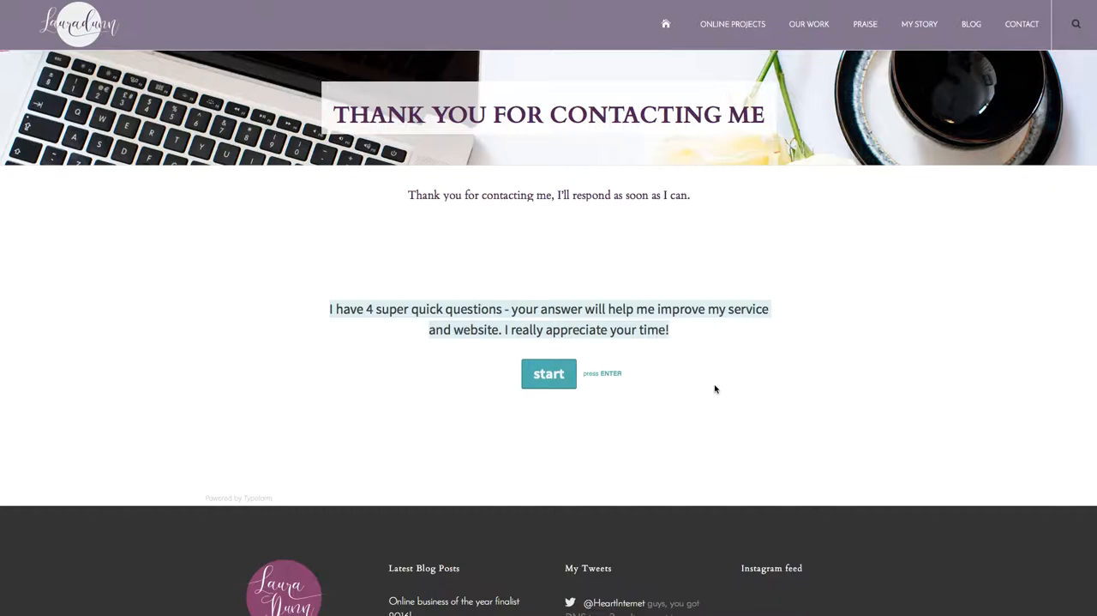
{"action": "left_click", "coordinate": [479, 264]}
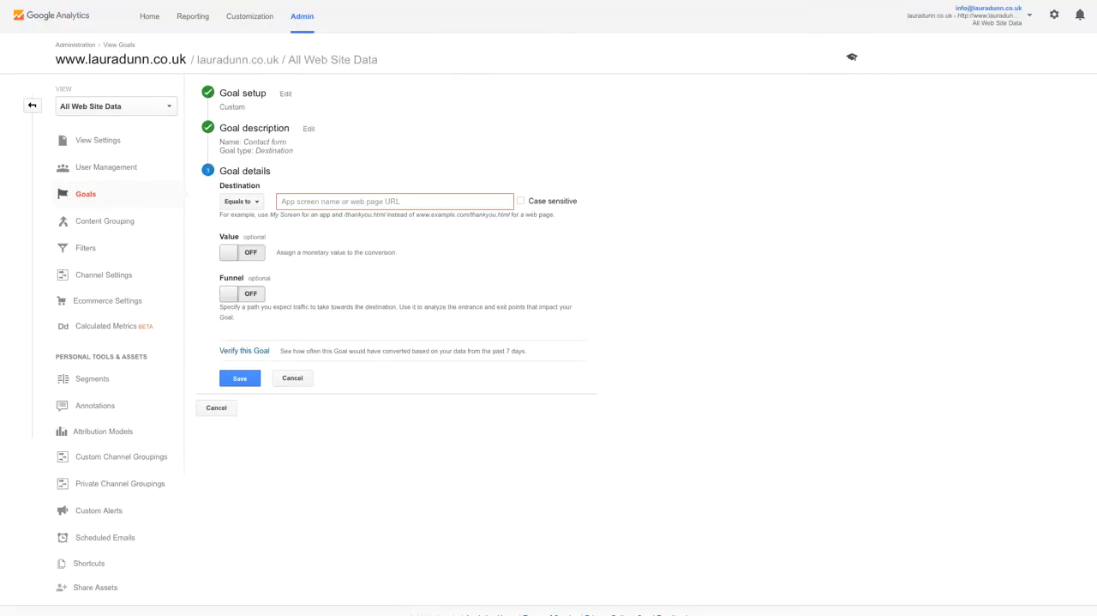
{"action": "left_click", "coordinate": [321, 202]}
{"action": "type", "text": "http://www.lauradunn.co.uk/thank-you-for-contacting-me/"}
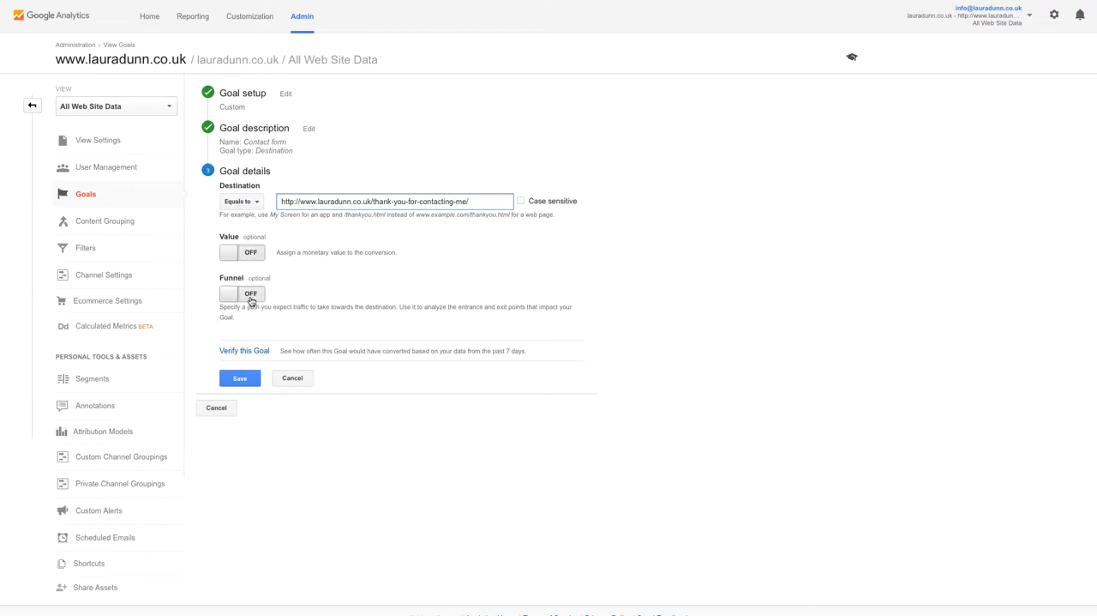
- Turn on the funnel and fill step 1 with the name "Contact page" and the contact page's full address, marked as required
{"action": "left_click", "coordinate": [251, 295]}
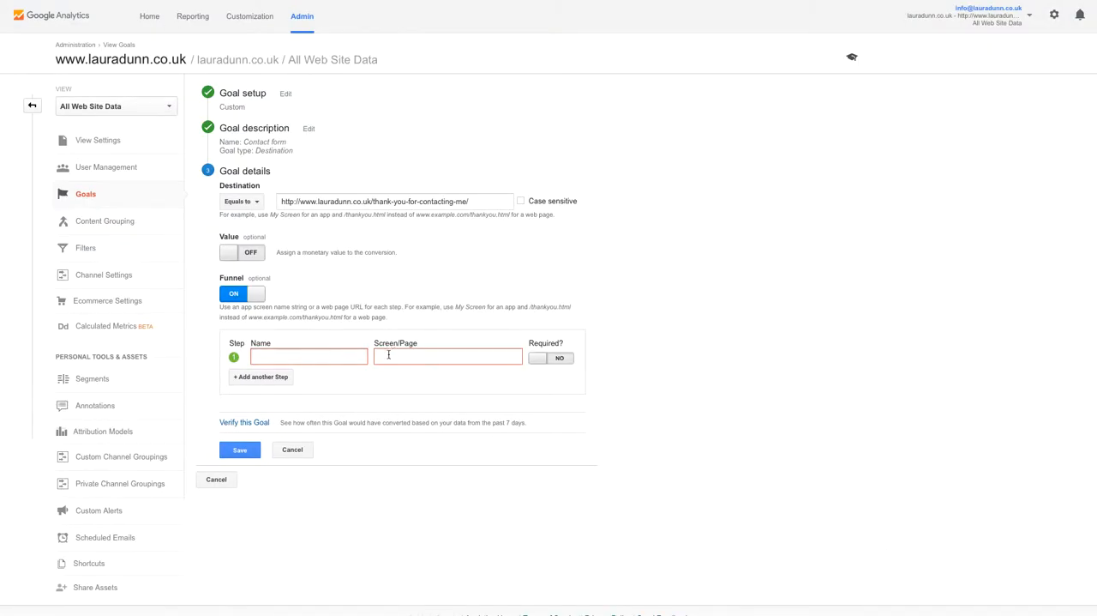
{"action": "left_click", "coordinate": [356, 356]}
{"action": "type", "text": "Contact"}
{"action": "type", "text": "page"}
{"action": "left_click", "coordinate": [423, 359]}
{"action": "type", "text": "http://www.lauradunn.co.uk/contact-laura/"}
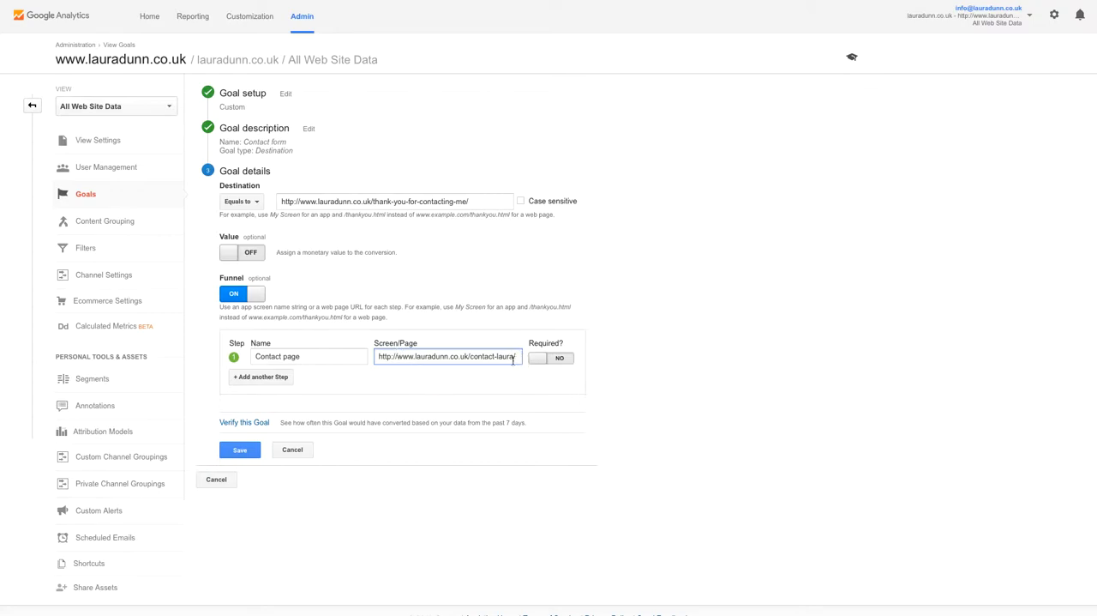
{"action": "left_click_drag", "start_coordinate": [403, 356], "coordinate": [508, 355]}
{"action": "left_click_drag", "start_coordinate": [284, 201], "coordinate": [492, 206]}
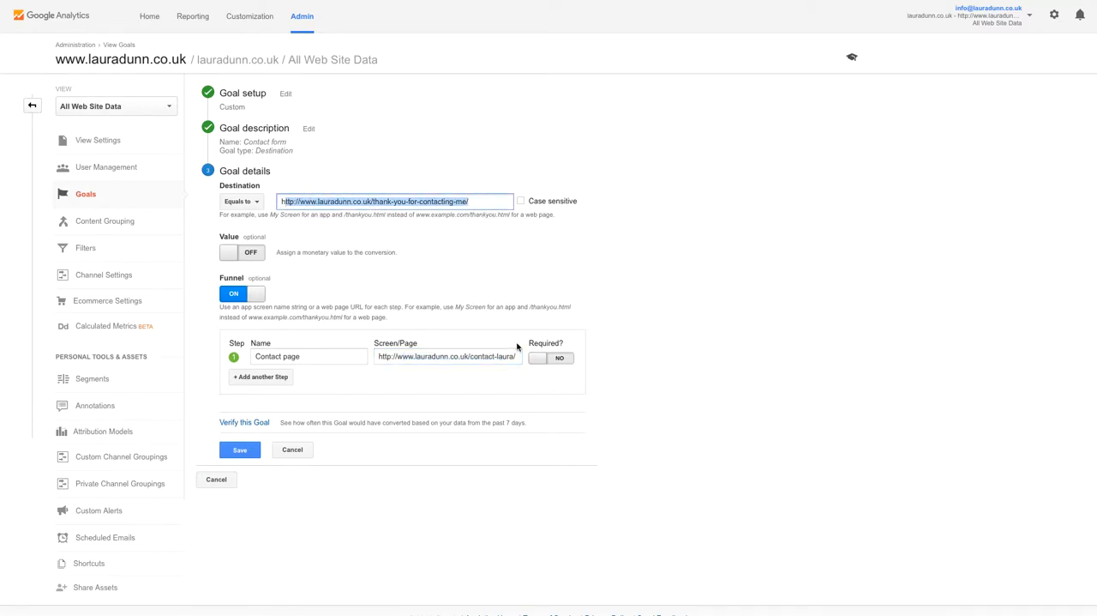
{"action": "left_click", "coordinate": [533, 359]}
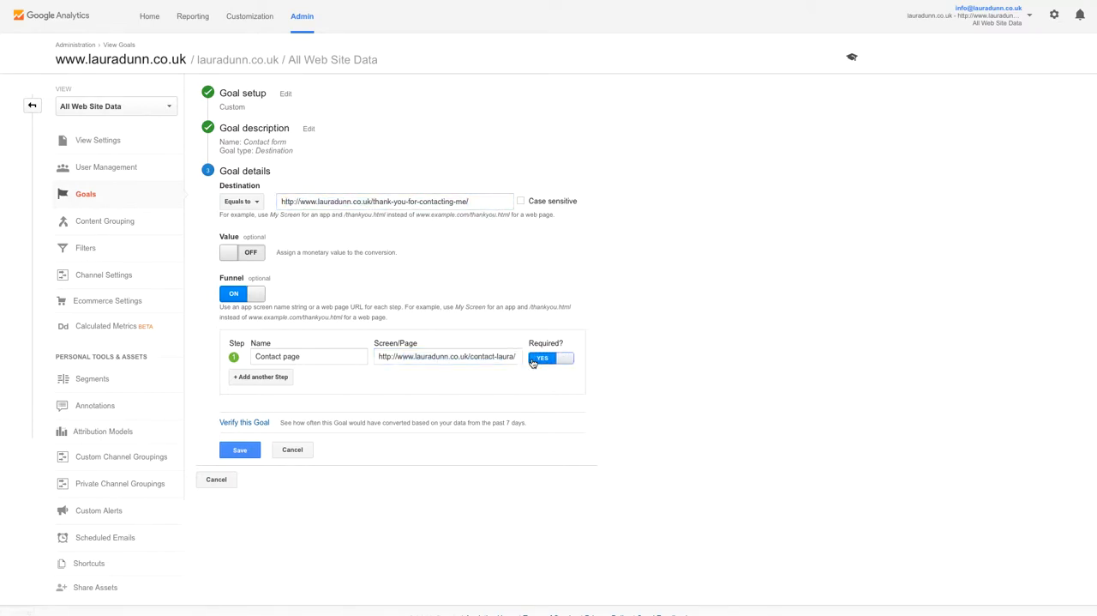
{"action": "left_click_drag", "start_coordinate": [284, 201], "coordinate": [492, 201]}
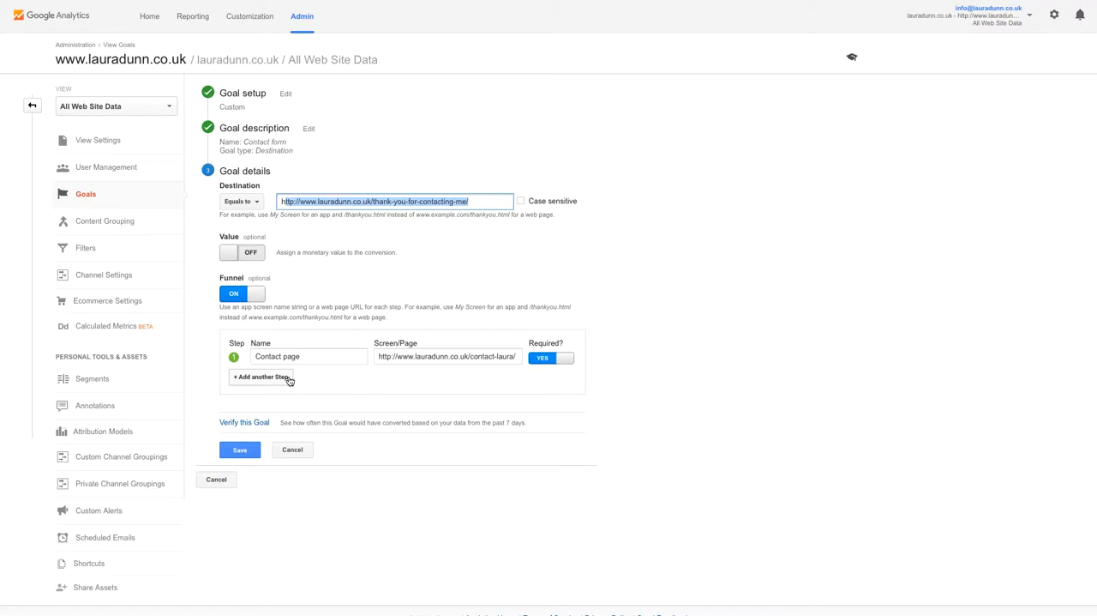
- Verify the goal against the past 7 days' data with the funnel on, and re-verify it with the funnel off
{"action": "left_click", "coordinate": [244, 424]}
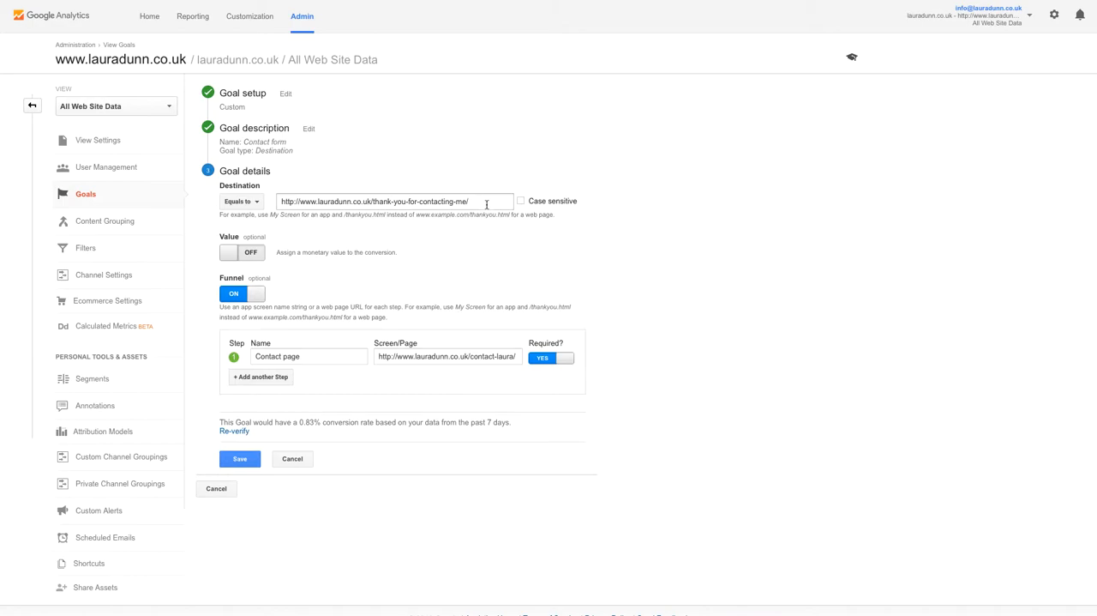
{"action": "scroll", "coordinate": [432, 296], "scroll_direction": "down", "scroll_amount": 1}
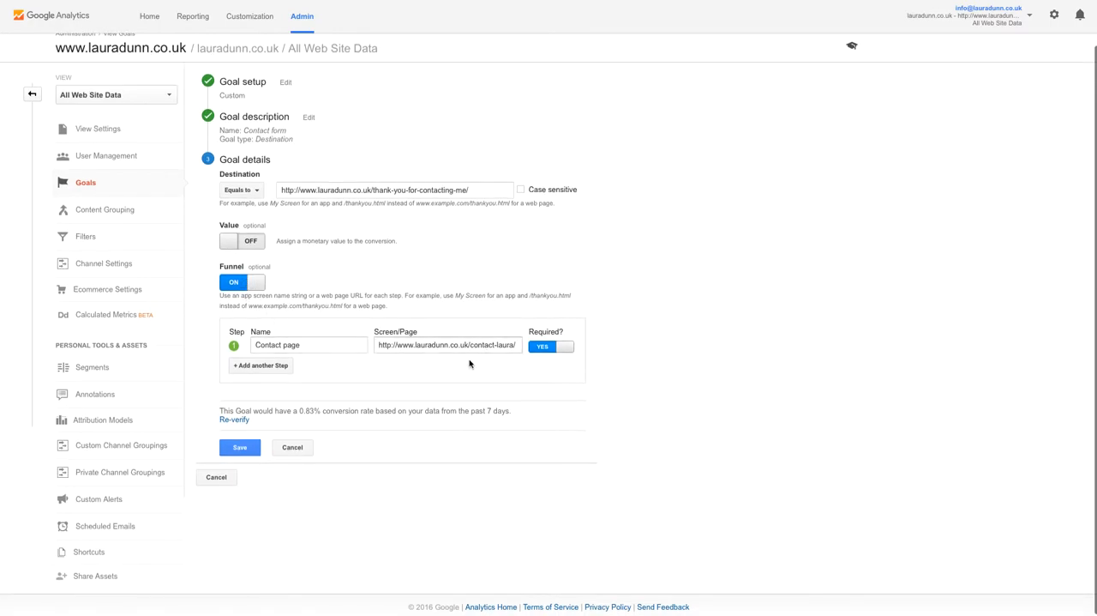
{"action": "left_click", "coordinate": [240, 283]}
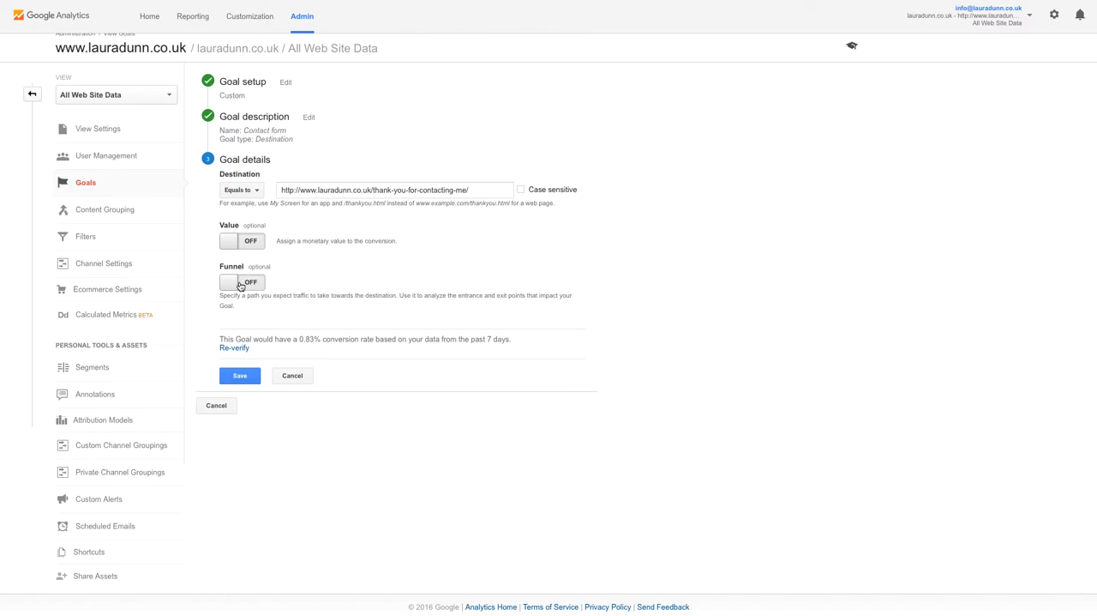
{"action": "scroll", "coordinate": [241, 286], "scroll_direction": "up", "scroll_amount": 1}
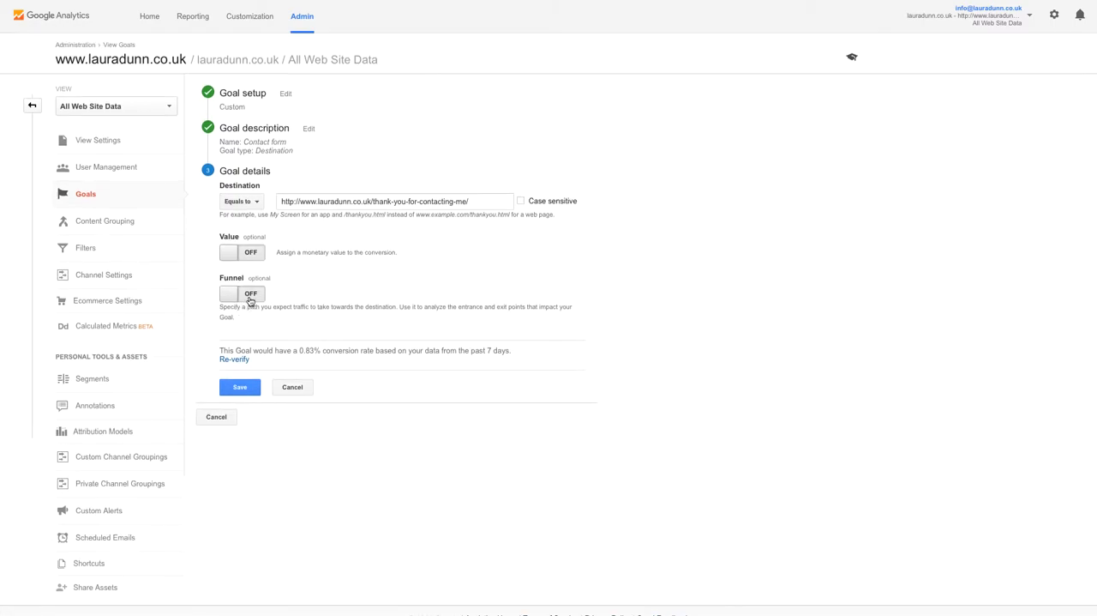
{"action": "left_click", "coordinate": [238, 361]}
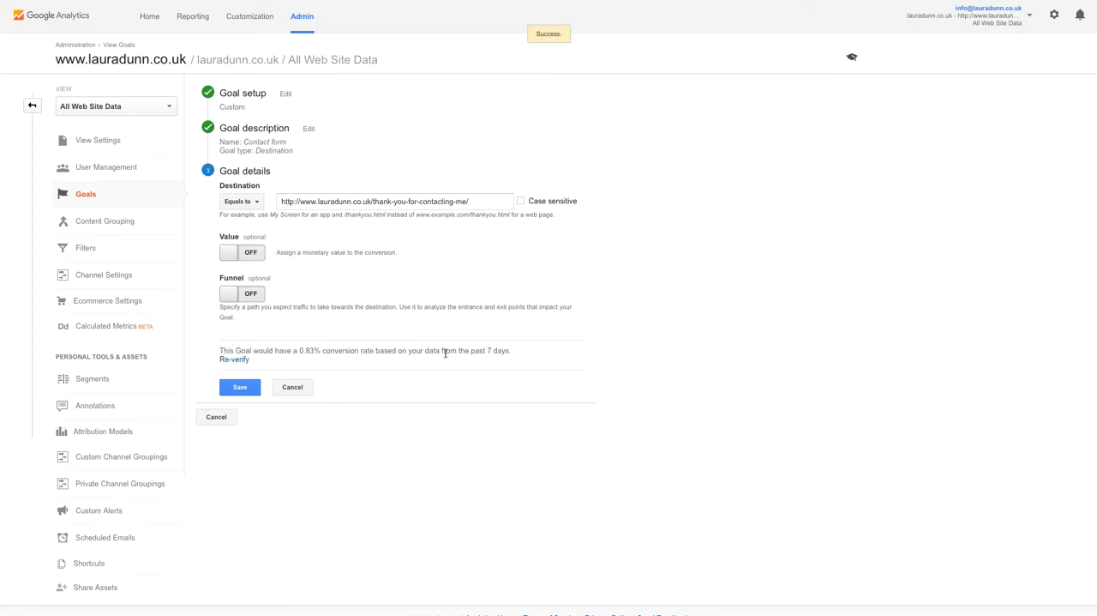
- Re-enable the funnel with a required first step "Contact page" using the contact page's full address, and save the goal
{"action": "left_click", "coordinate": [243, 295]}
{"action": "left_click", "coordinate": [277, 357]}
{"action": "left_click", "coordinate": [389, 357]}
{"action": "type", "text": "http://www.lauradunn.co.uk/contact-laura/"}
{"action": "left_click", "coordinate": [323, 355]}
{"action": "type", "text": "Contact page"}
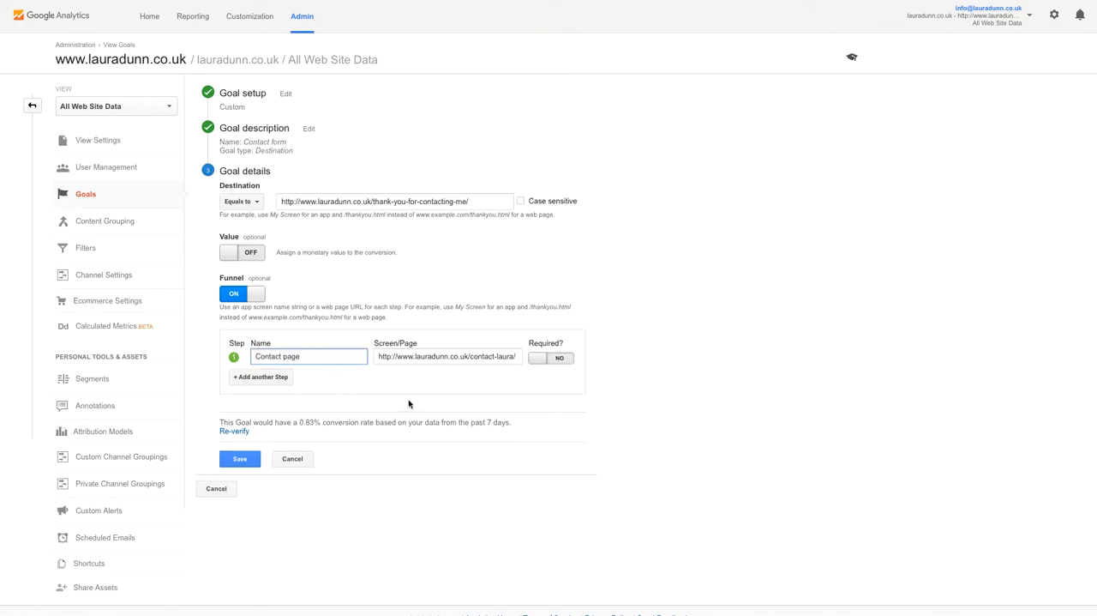
{"action": "left_click", "coordinate": [545, 359]}
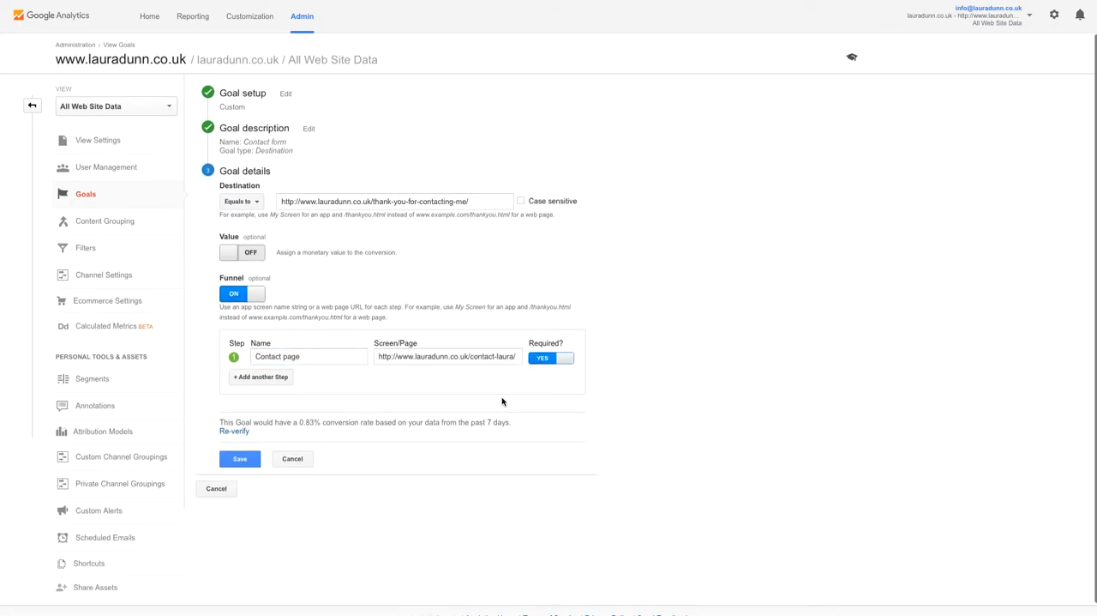
{"action": "left_click", "coordinate": [240, 458]}
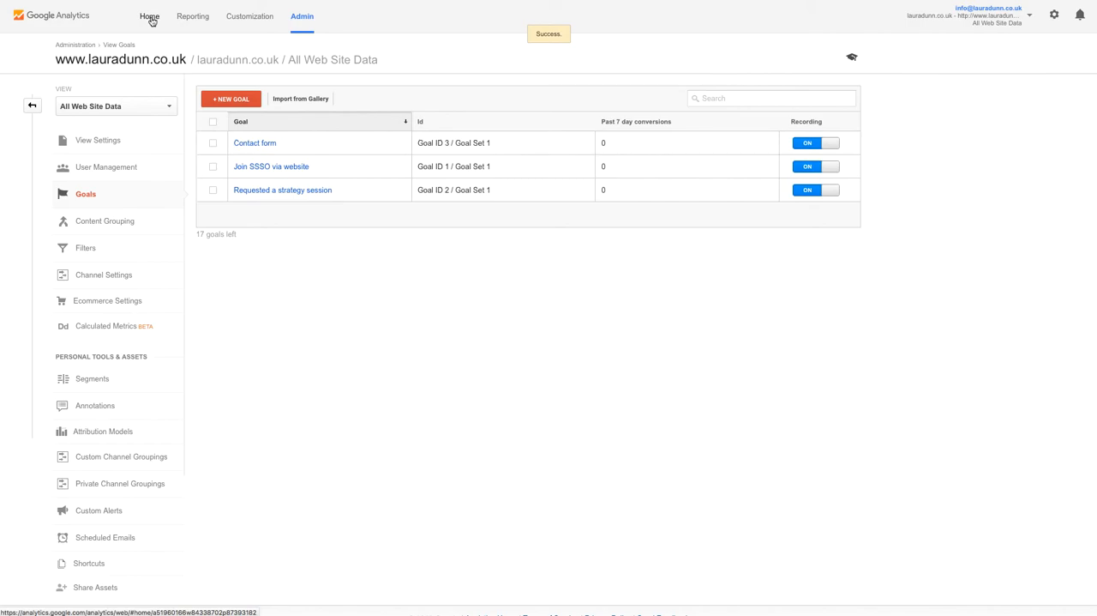
- Return to the reports and check the Conversions goals overview for the new Contact form goal
{"action": "left_click", "coordinate": [194, 17]}
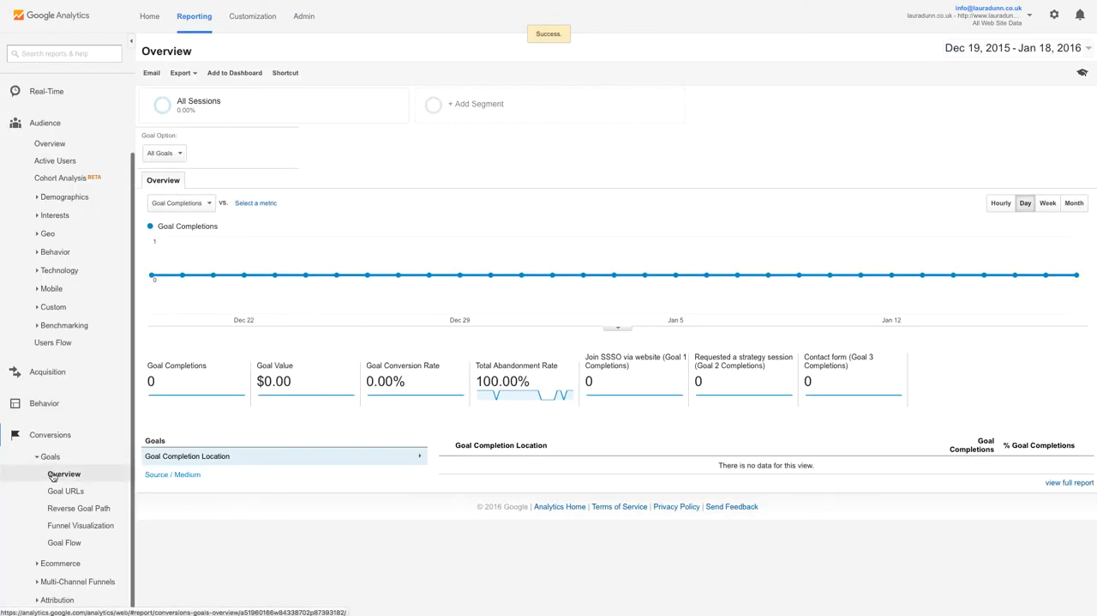
{"action": "left_click", "coordinate": [53, 458]}
{"action": "left_click", "coordinate": [56, 543]}
{"action": "scroll", "coordinate": [57, 543], "scroll_direction": "down", "scroll_amount": 1}
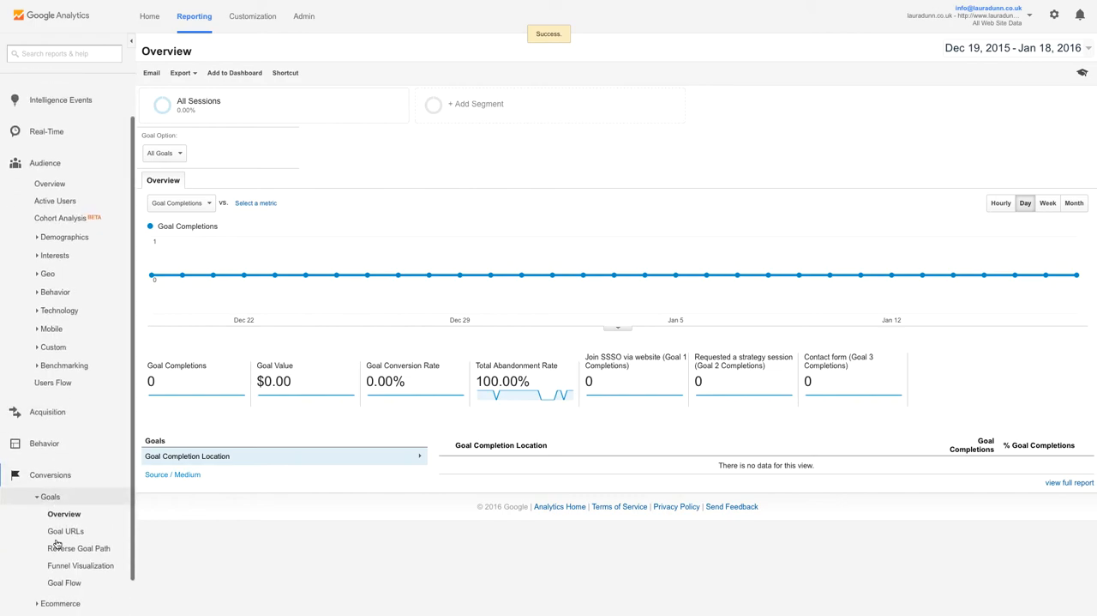
{"action": "scroll", "coordinate": [56, 543], "scroll_direction": "down", "scroll_amount": 1}
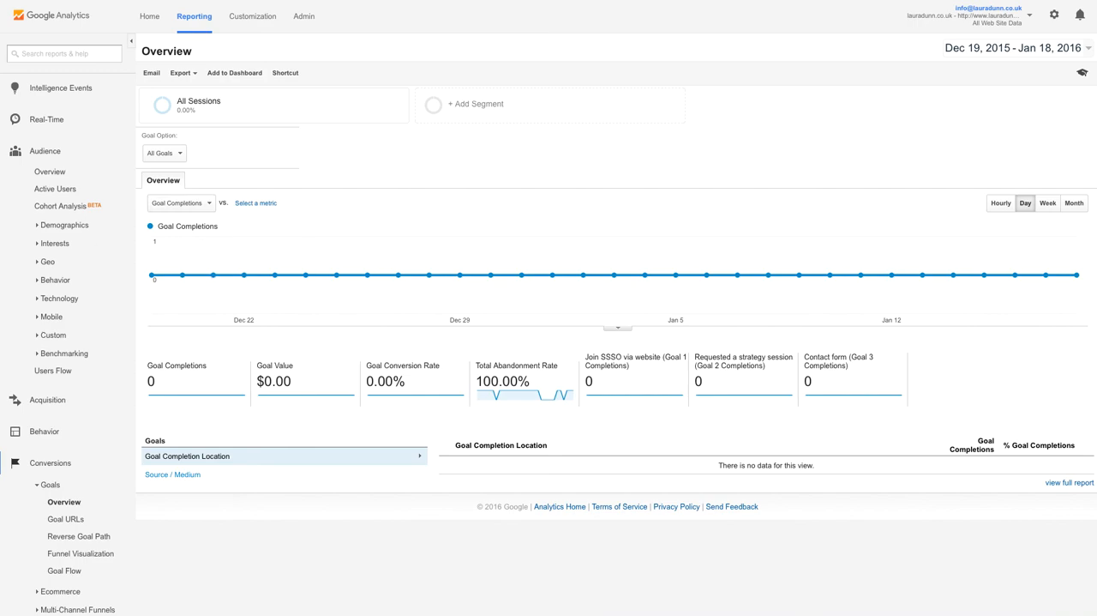
{"action": "right_click", "coordinate": [773, 613]}
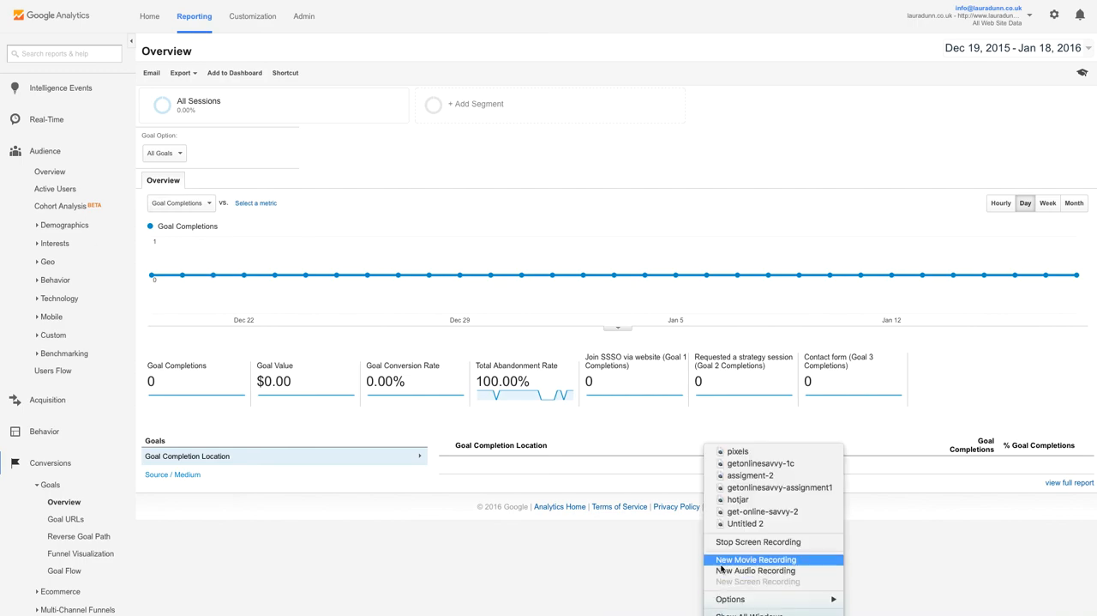